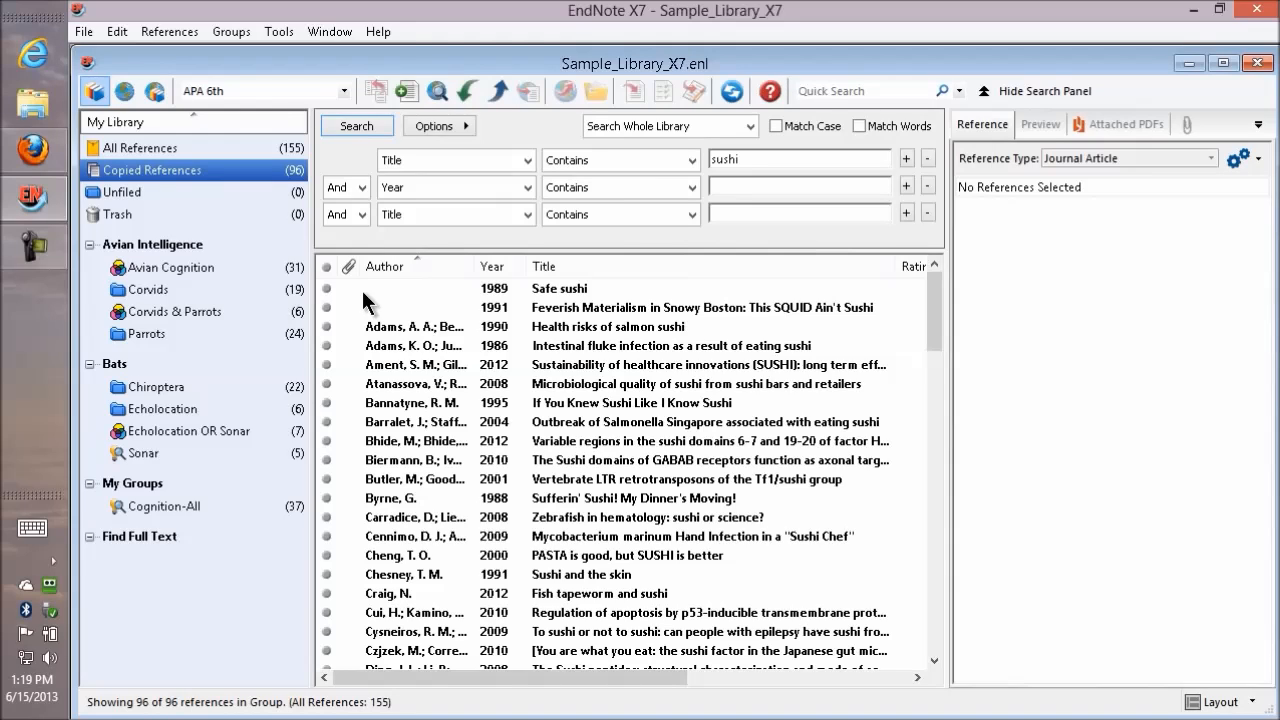
# Create a new group set named "sushi" in the library.
pyautogui.click(242, 37)
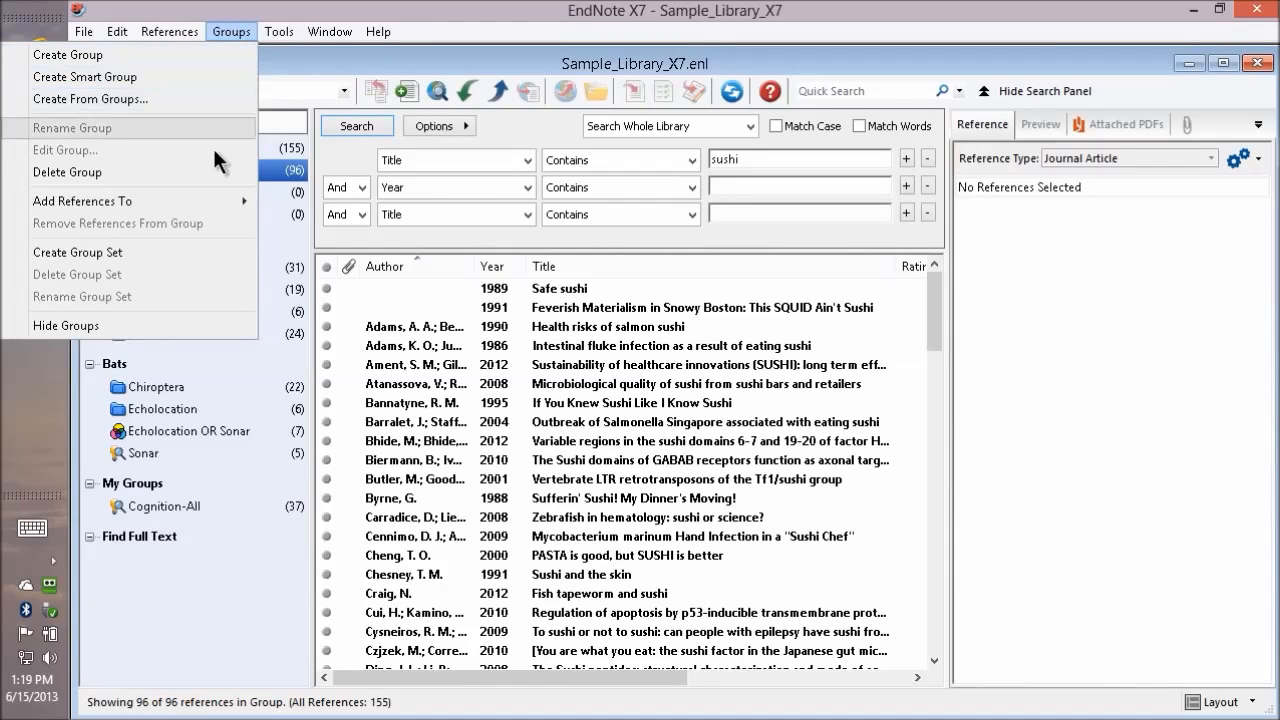
pyautogui.click(201, 251)
pyautogui.write('sushi')
pyautogui.press('Return')
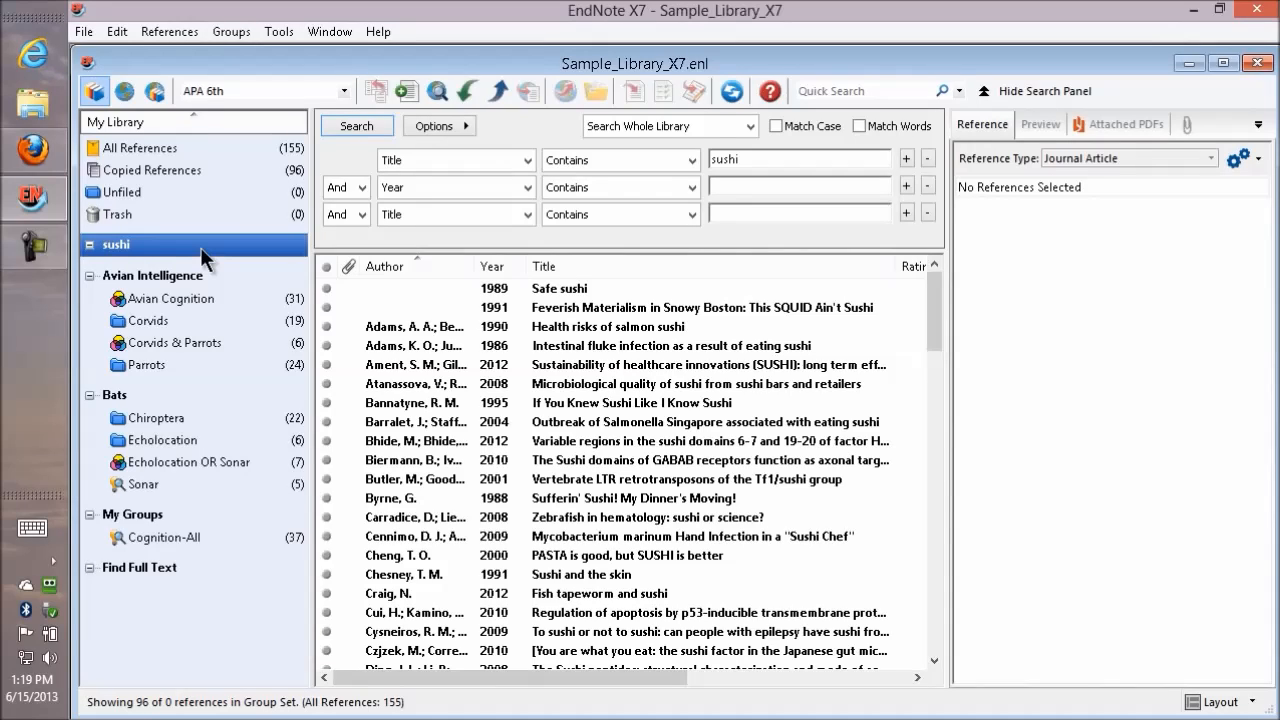
# Rename the new group set to "Sushi" with a capital S.
pyautogui.rightClick(119, 261)
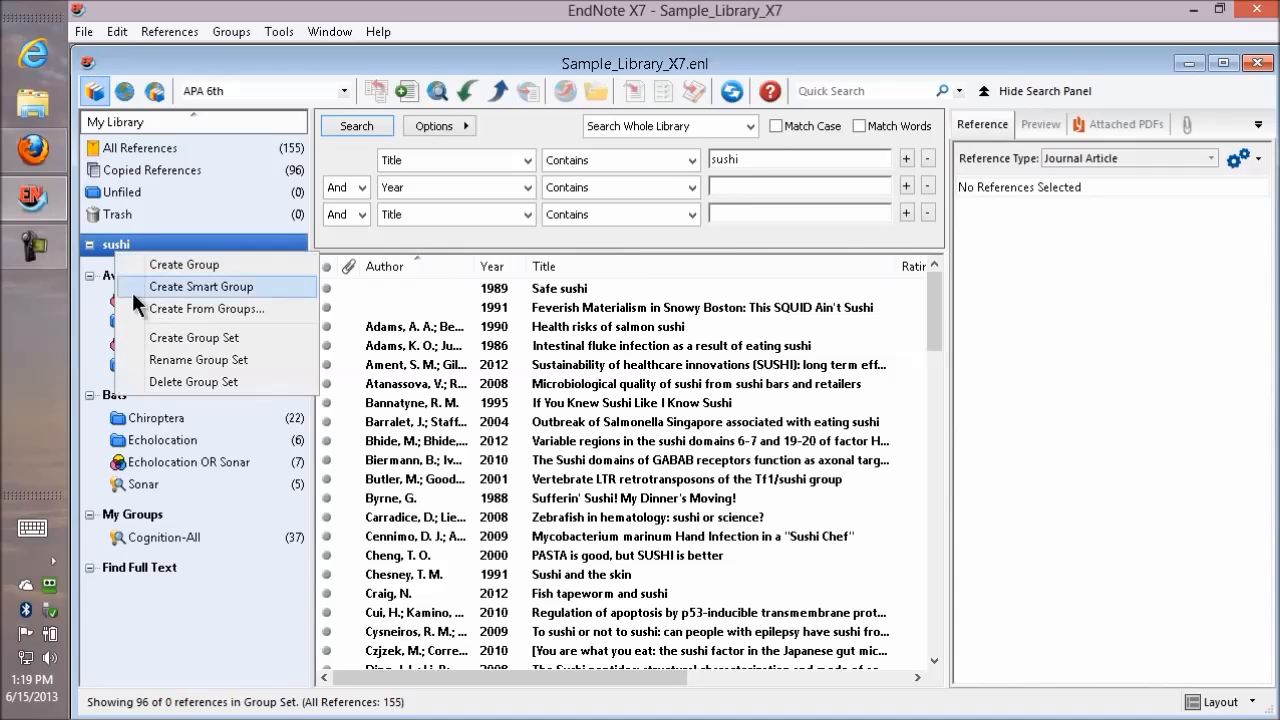
pyautogui.click(163, 360)
pyautogui.press('Left')
pyautogui.press('Left')
pyautogui.press('Left')
pyautogui.press('Left')
pyautogui.press('BackSpace')
pyautogui.write('S')
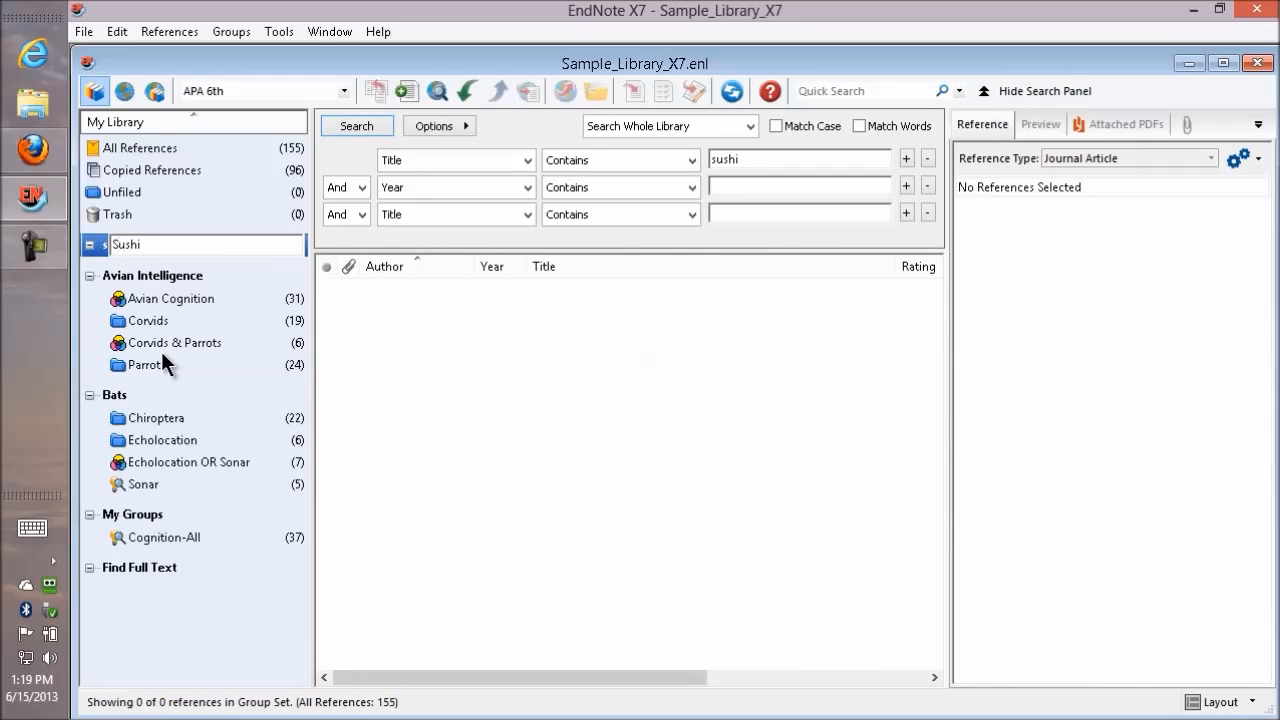
pyautogui.press('Return')
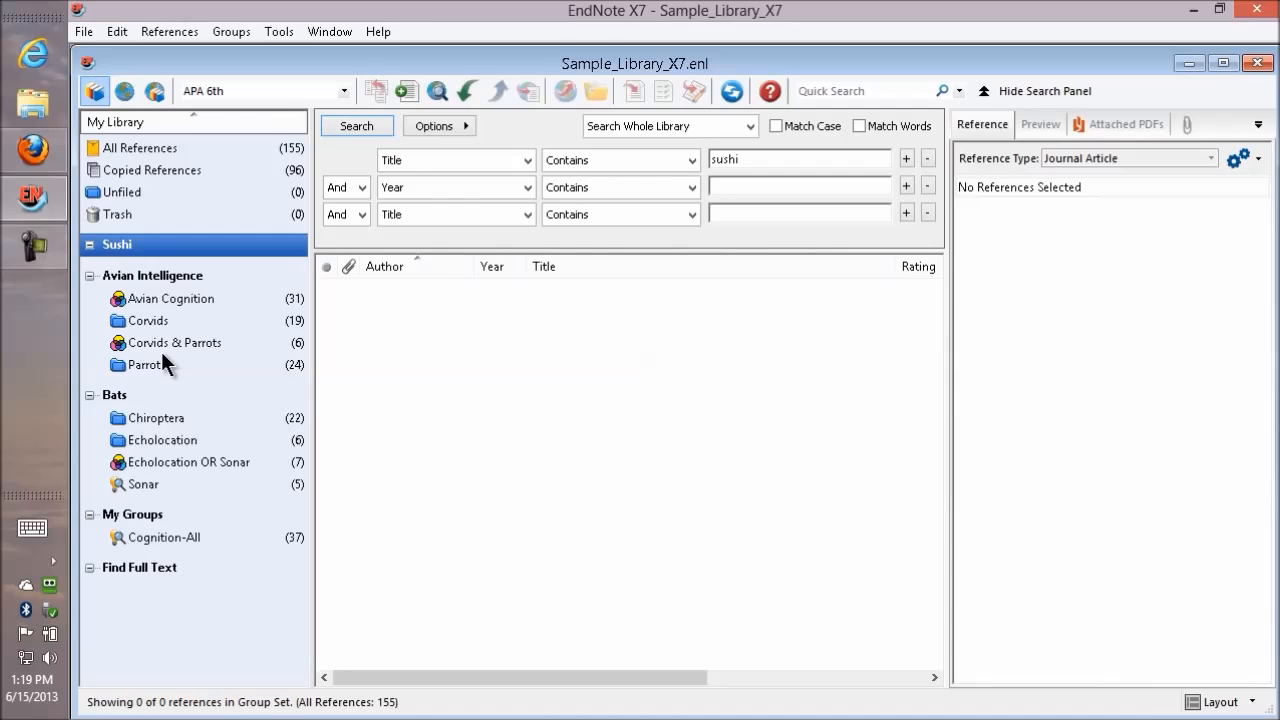
# Create a group named "Sushi-General" inside the Sushi group set.
pyautogui.click(231, 32)
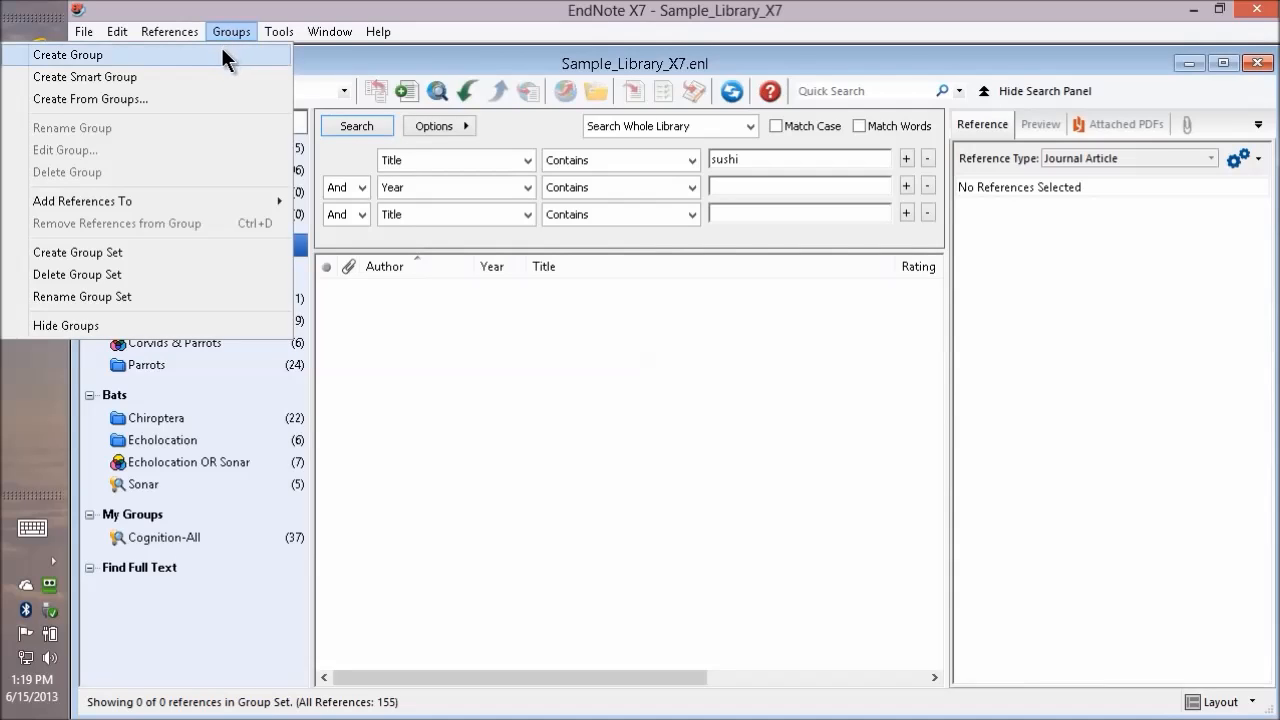
pyautogui.click(222, 55)
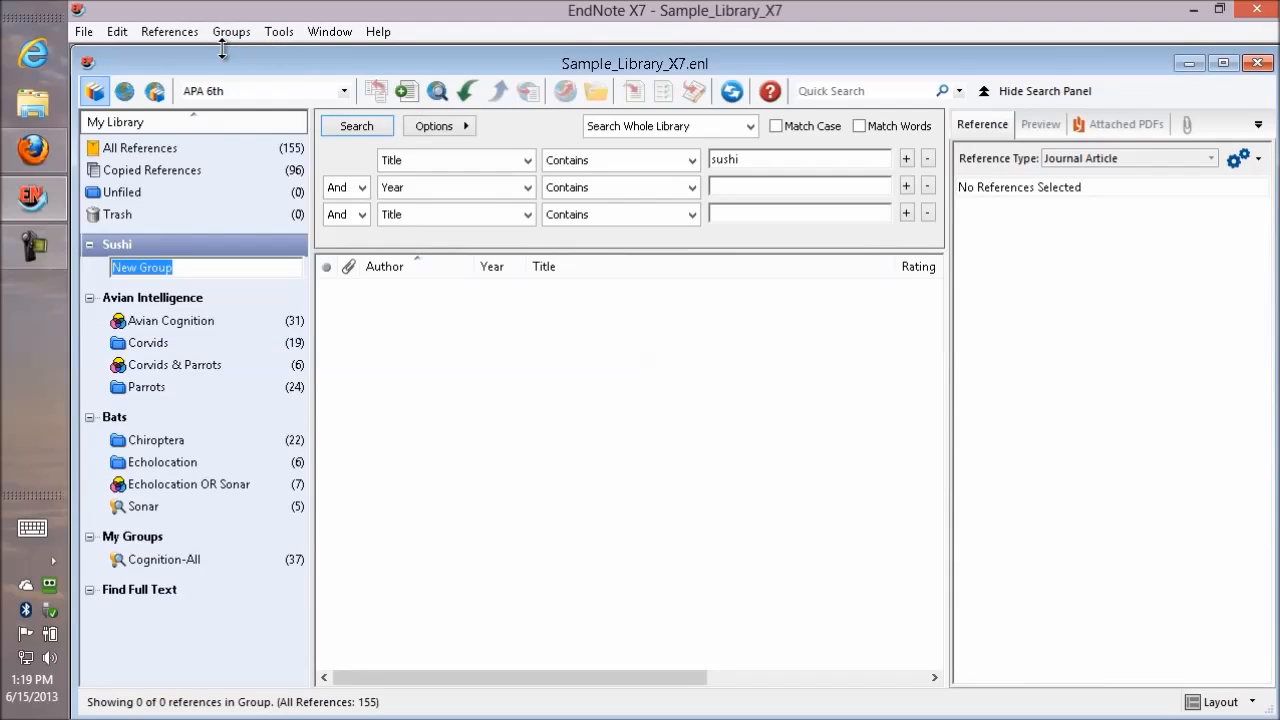
pyautogui.write('Sushi-General')
pyautogui.press('Return')
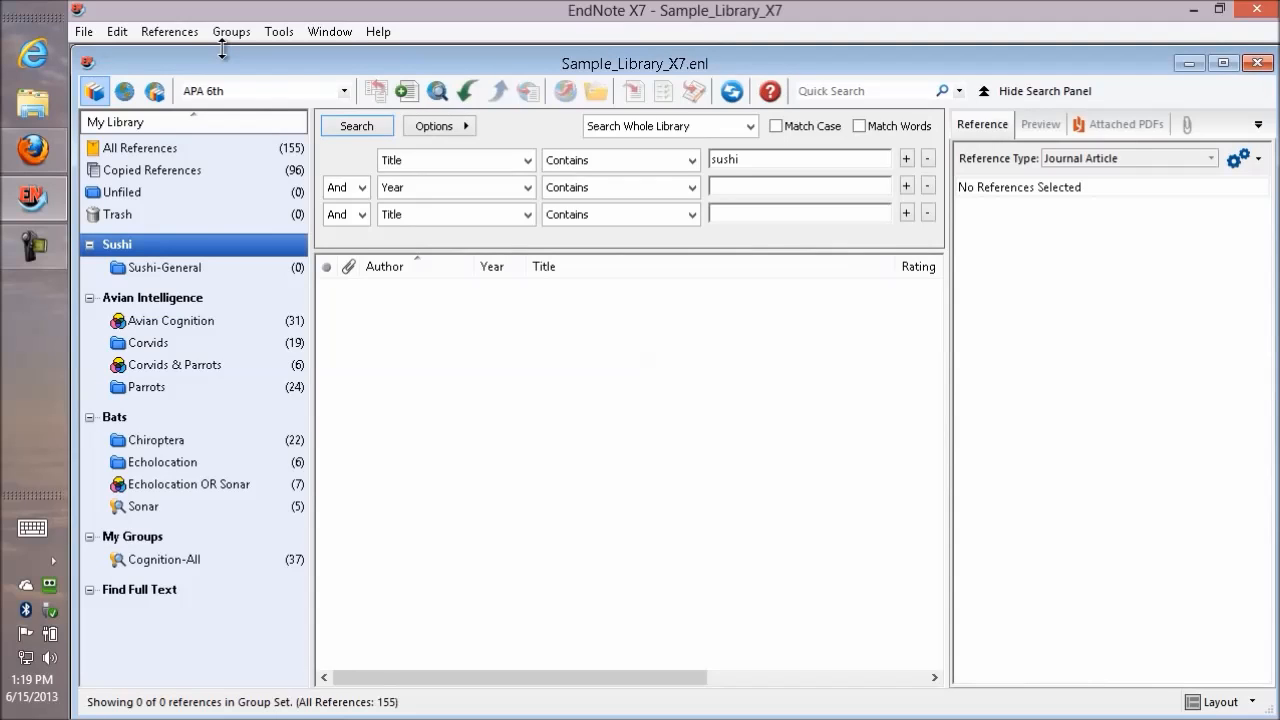
# Add all the references in Copied References to the Sushi-General group.
pyautogui.click(200, 268)
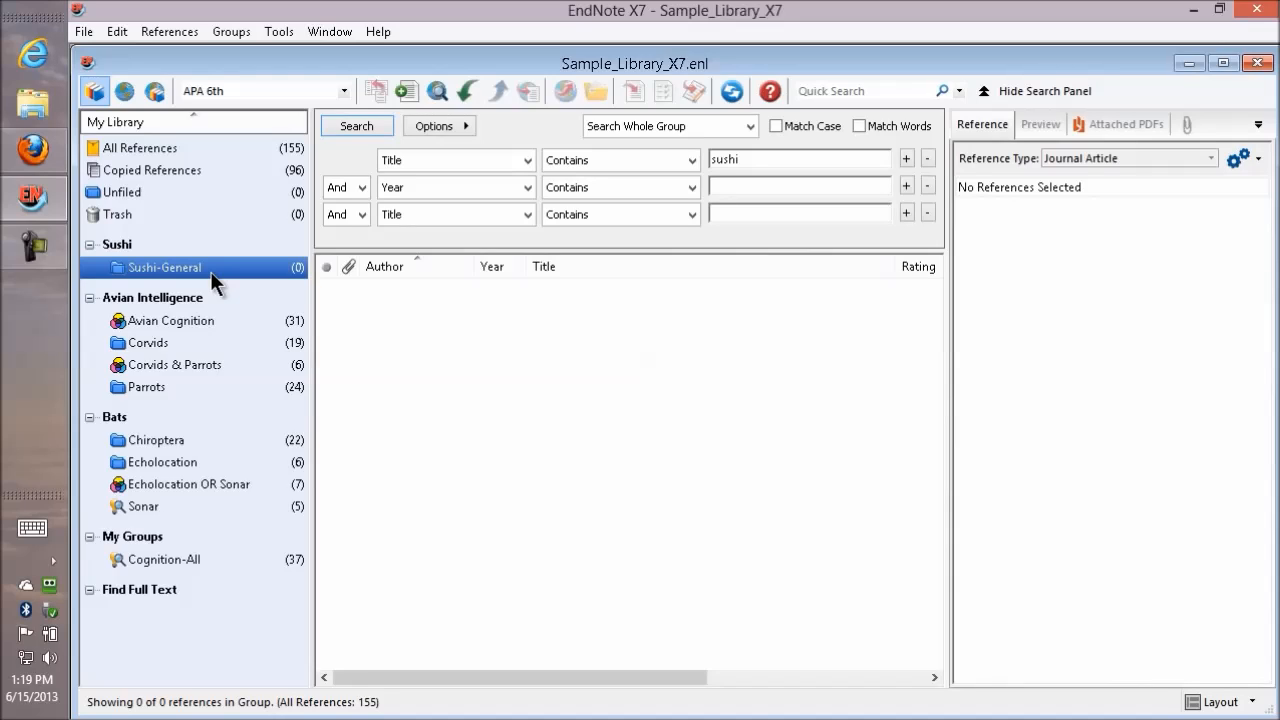
pyautogui.click(201, 172)
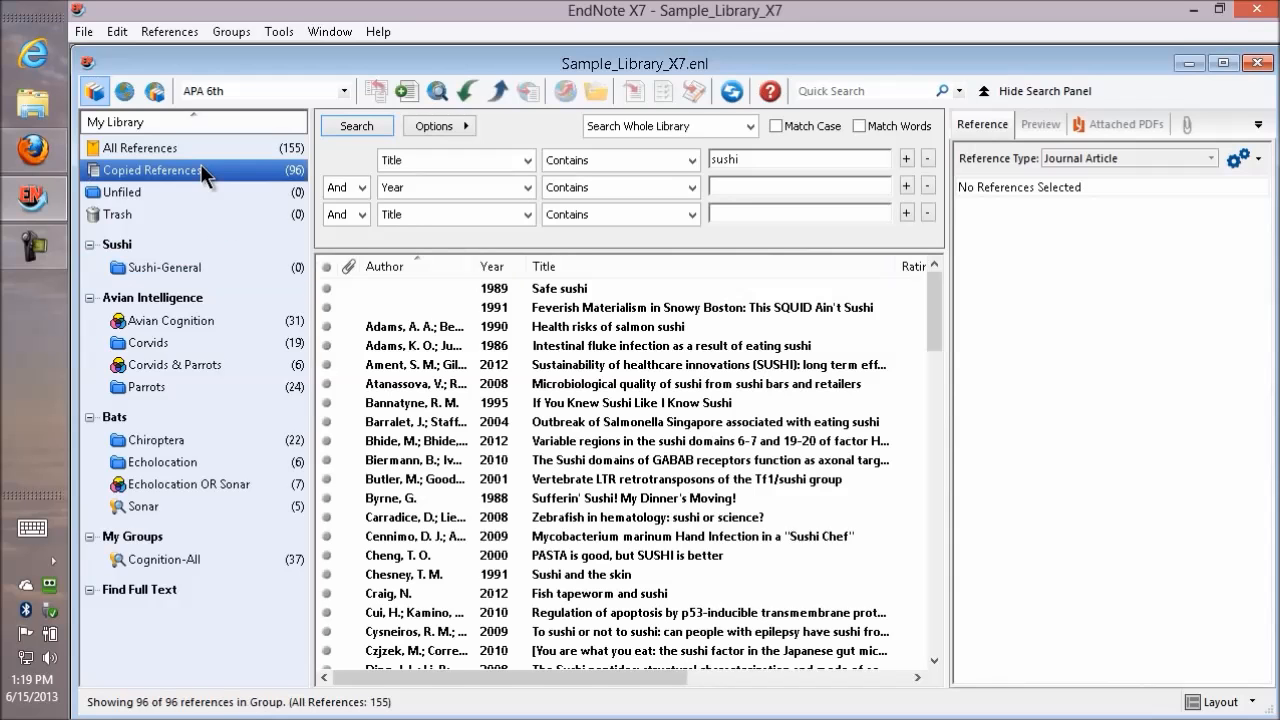
pyautogui.click(495, 455)
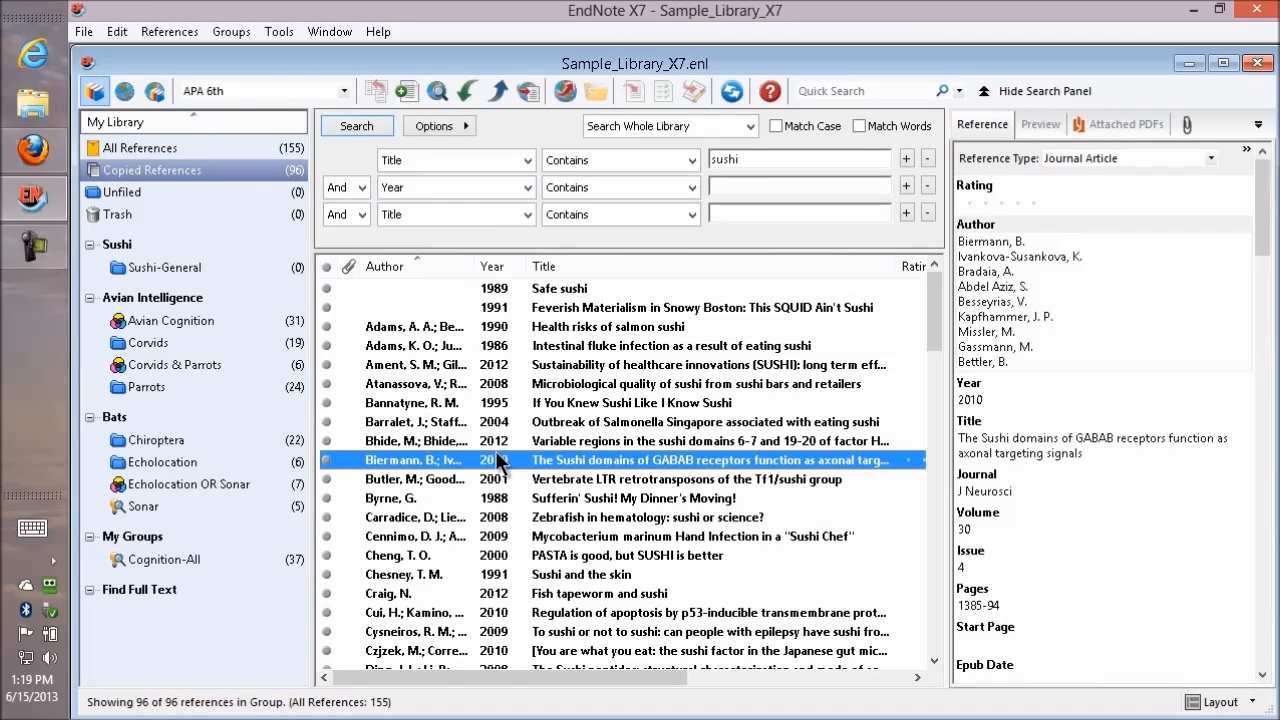
pyautogui.hotkey('ctrl', 'a')
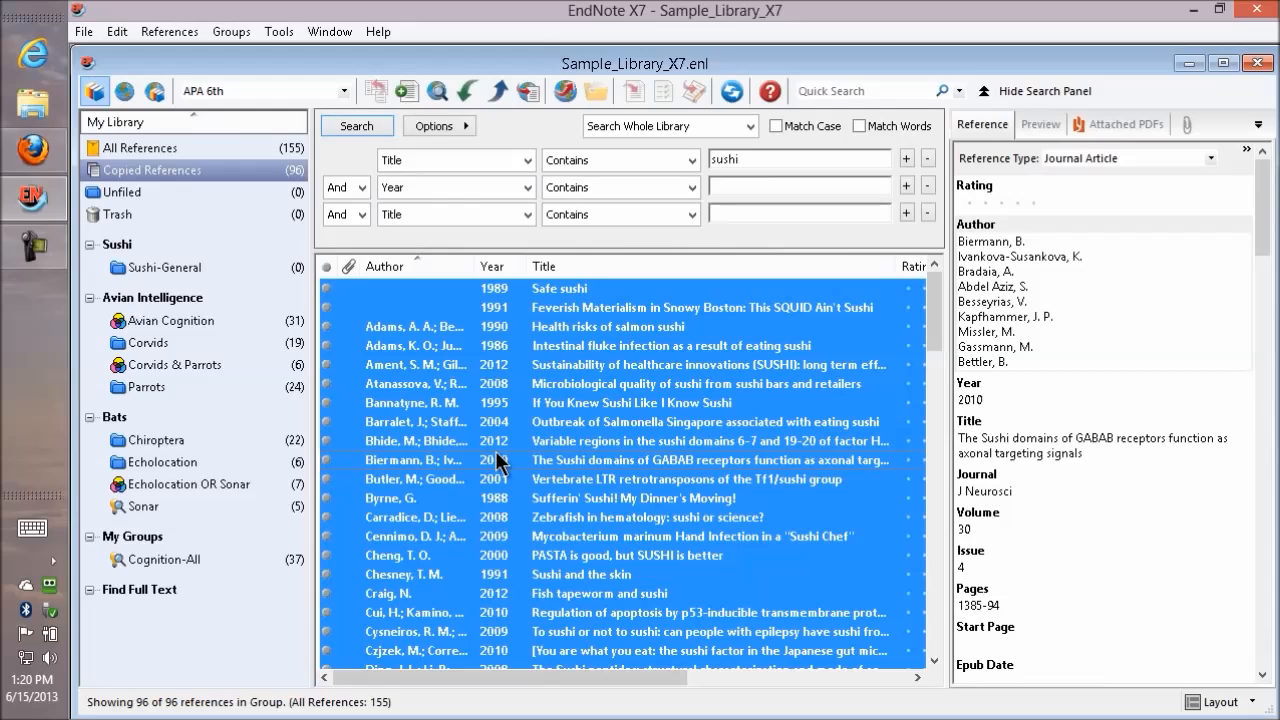
pyautogui.moveTo(463, 380); pyautogui.dragTo(169, 267)
# Start a new smart group and name it "Sushi Domains".
pyautogui.click(218, 31)
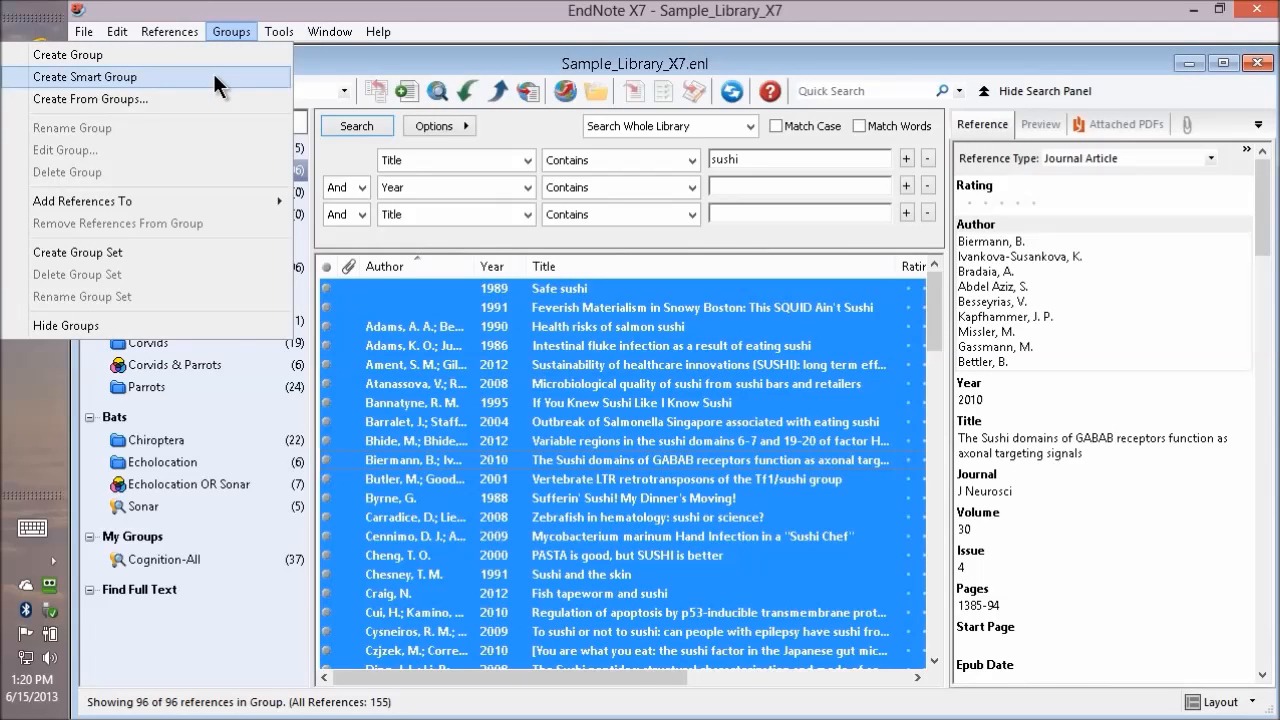
pyautogui.click(215, 76)
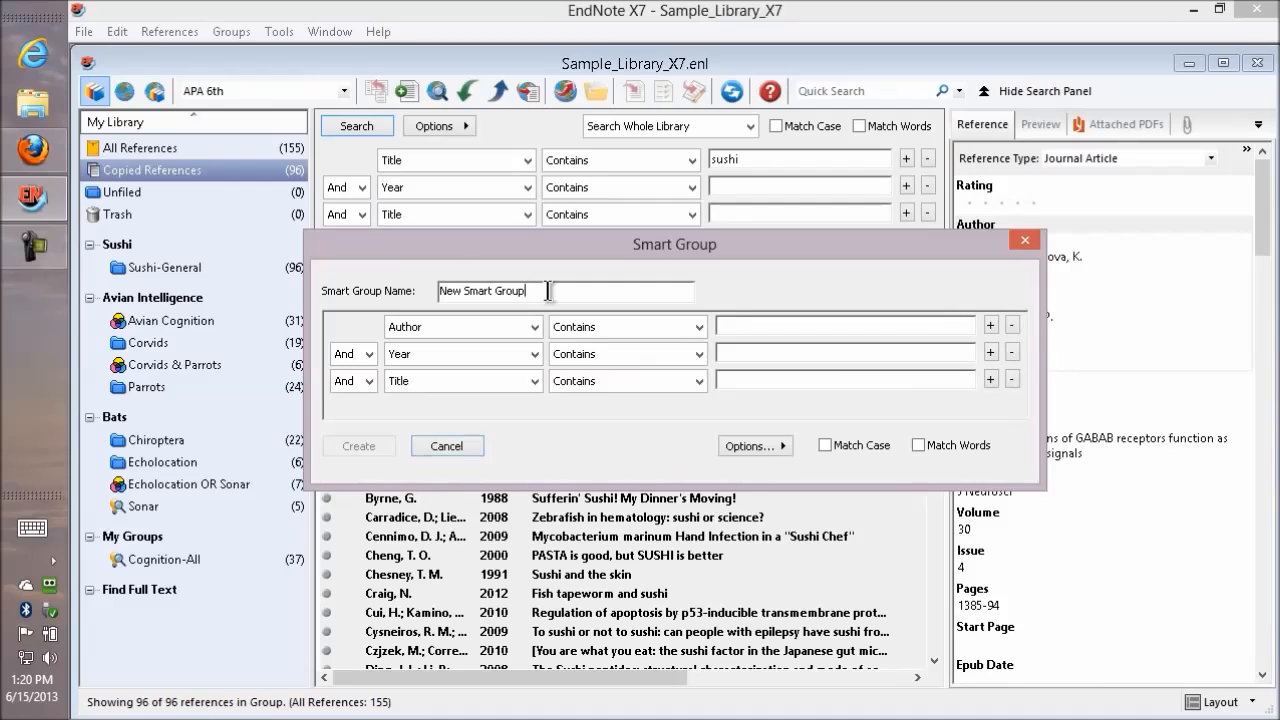
pyautogui.moveTo(548, 290); pyautogui.dragTo(232, 252)
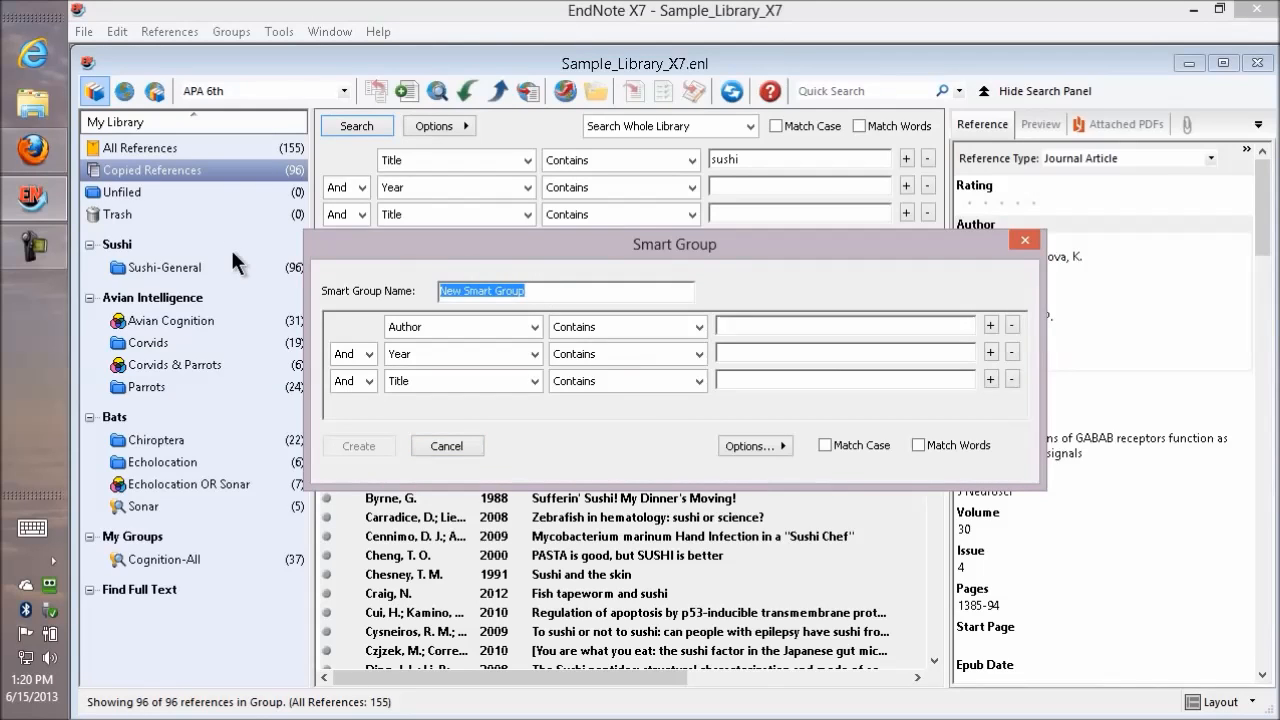
pyautogui.write('Sushi Domains')
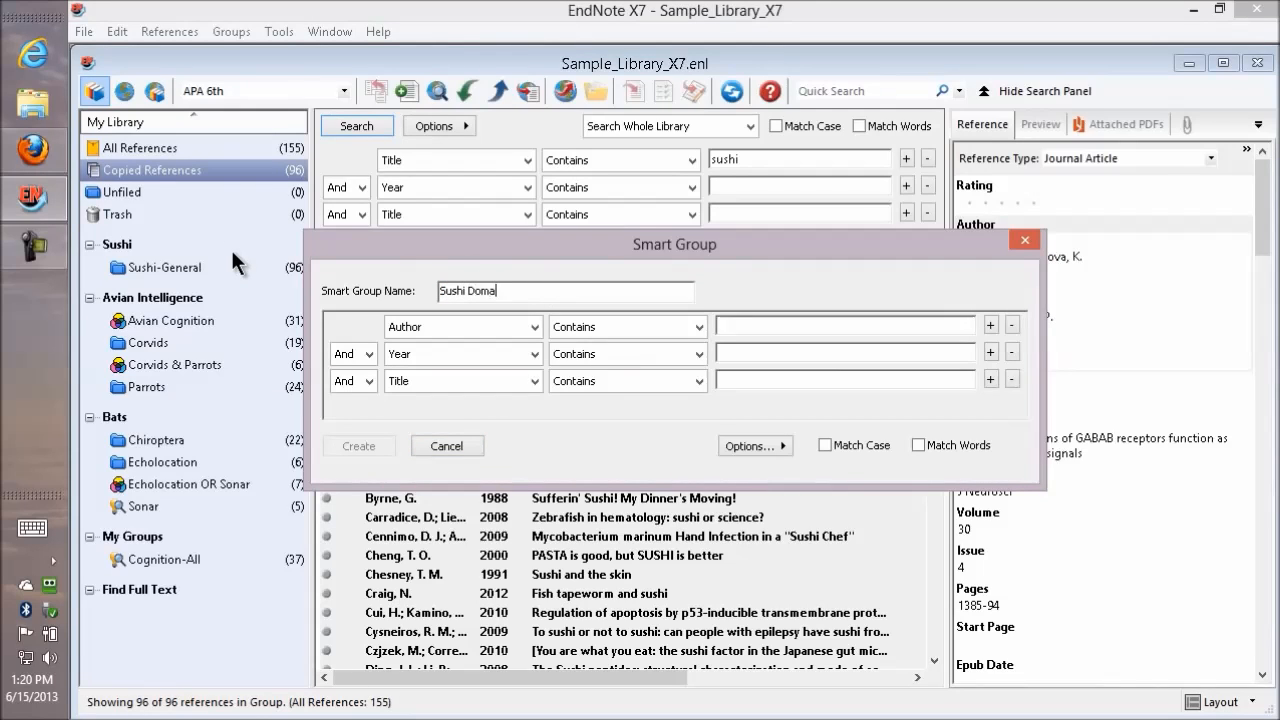
# Set the smart group's first criterion to Any Field + PDF with Notes, Contains "sushi domain", and create the group.
pyautogui.click(535, 327)
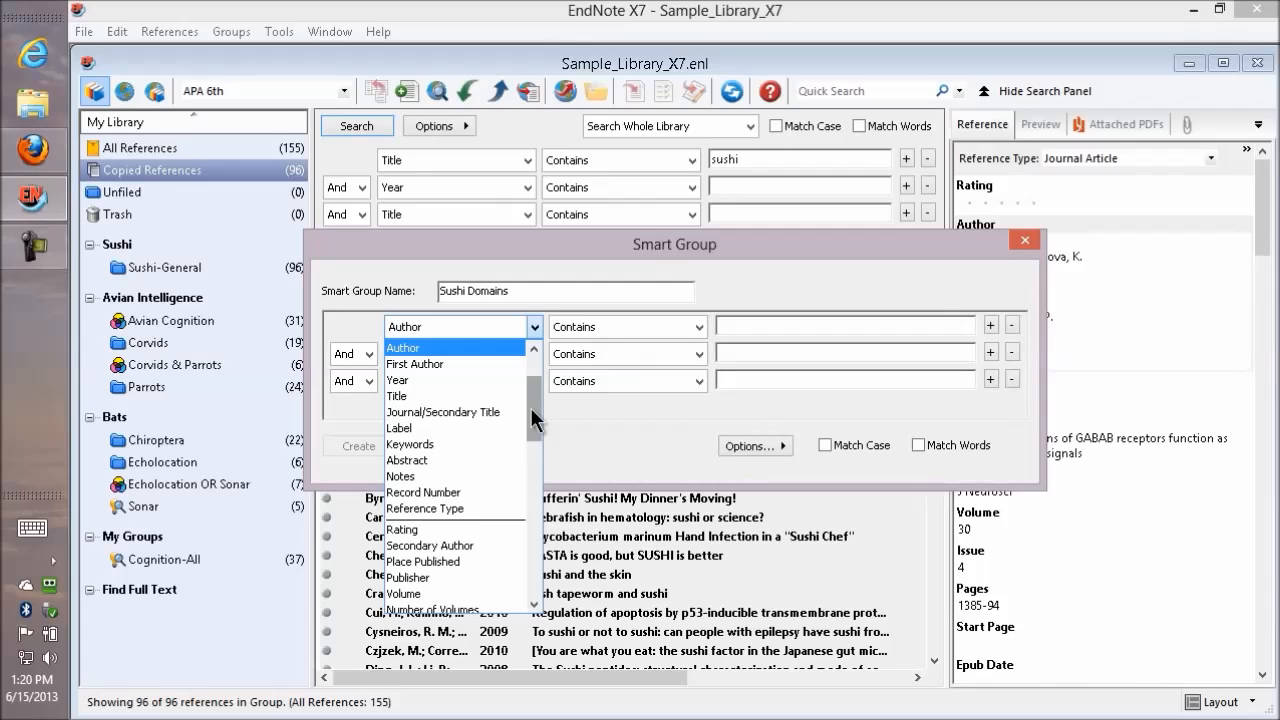
pyautogui.moveTo(531, 408); pyautogui.dragTo(532, 375)
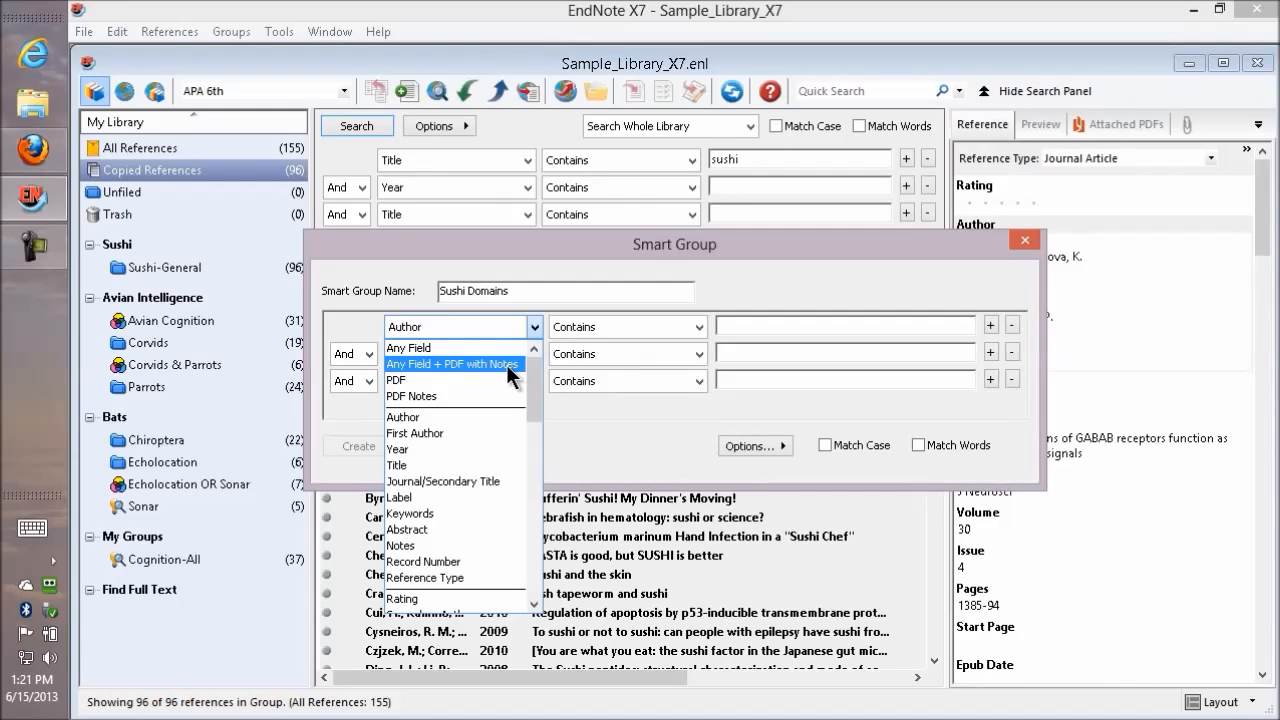
pyautogui.click(506, 364)
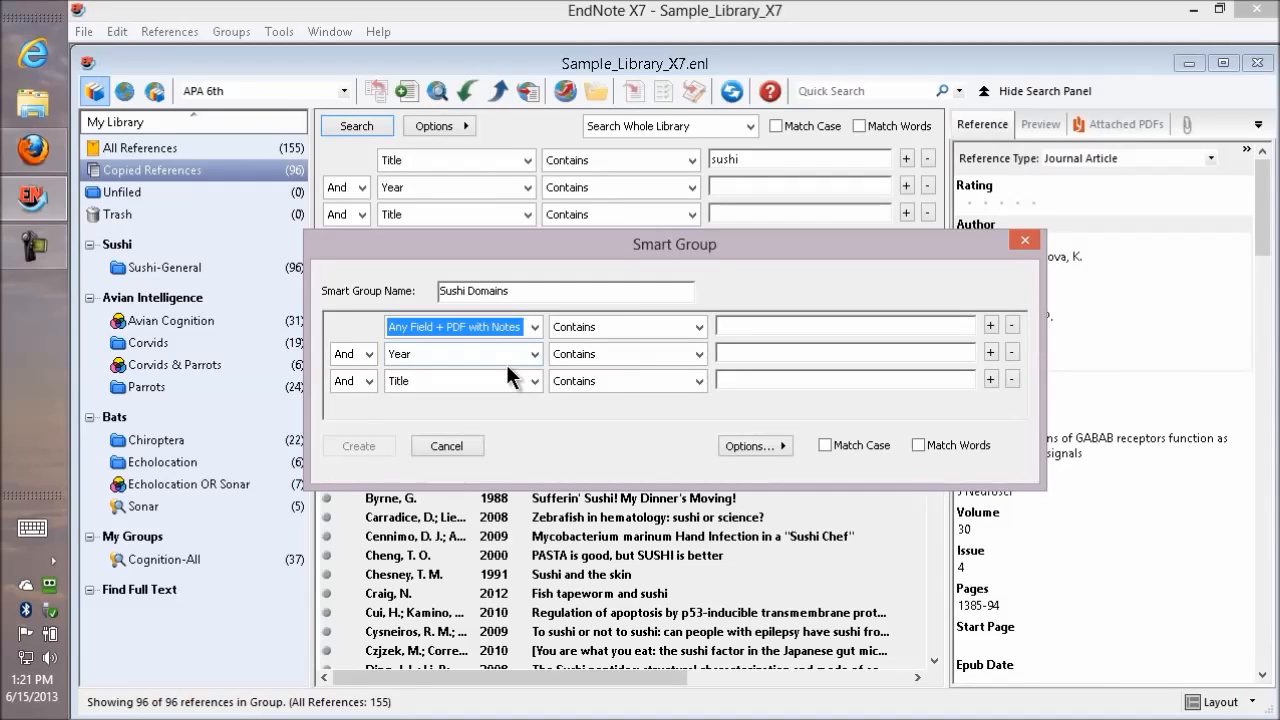
pyautogui.click(698, 322)
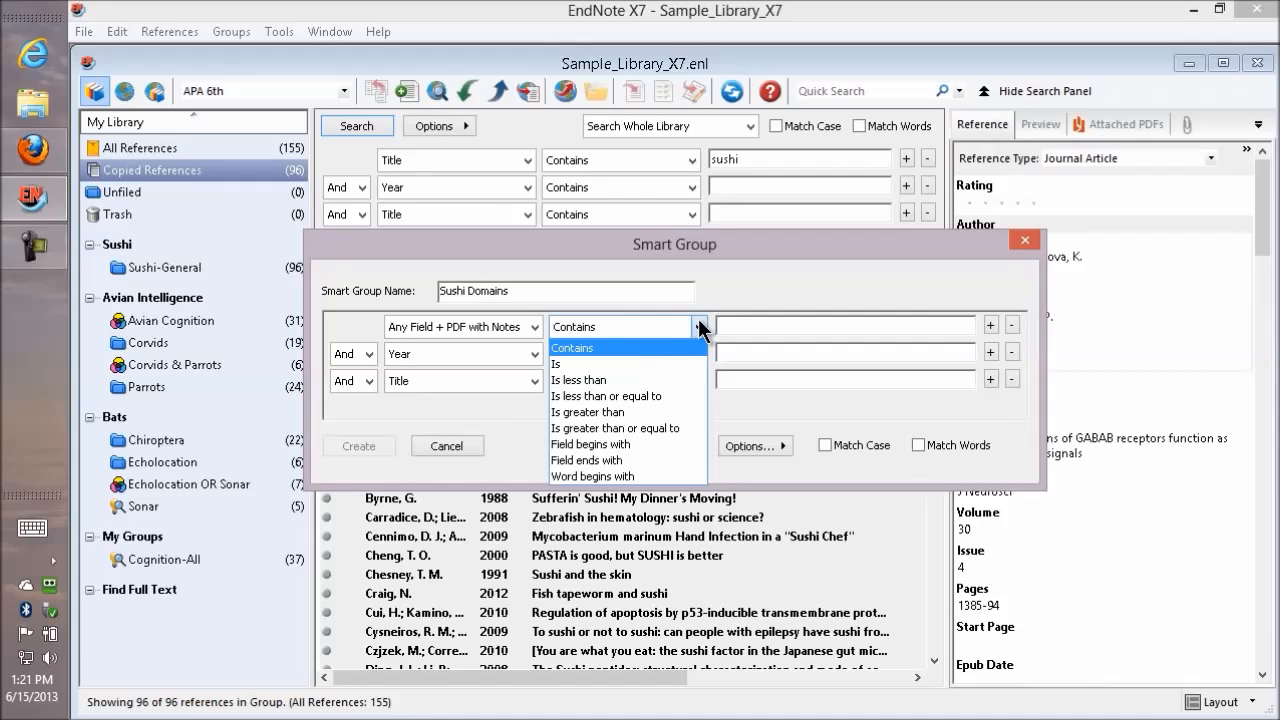
pyautogui.click(670, 344)
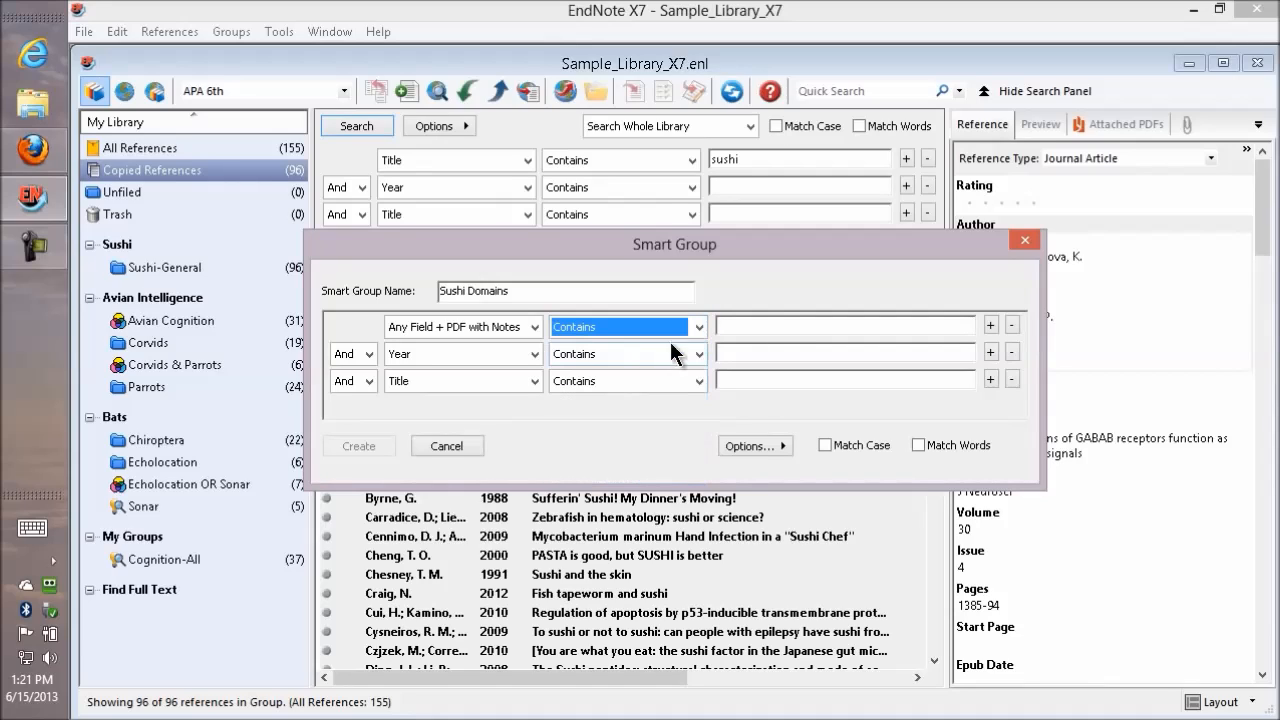
pyautogui.click(782, 322)
pyautogui.write('sush')
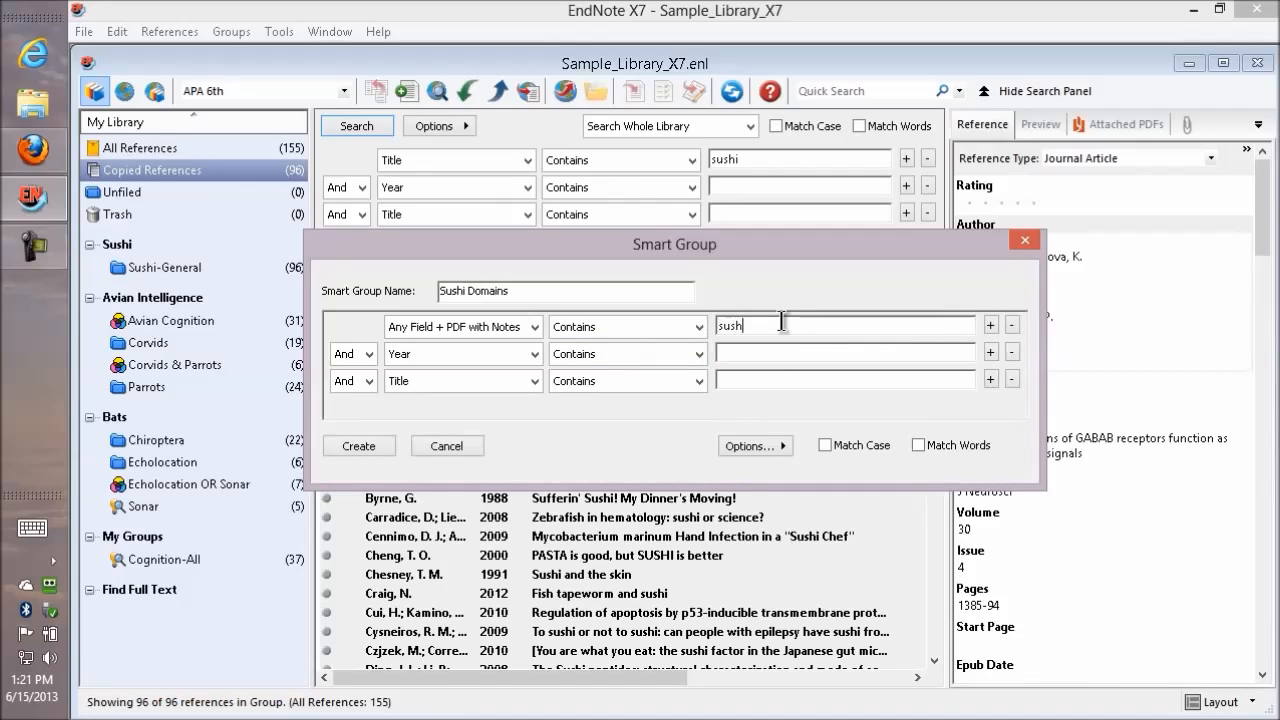
pyautogui.write('i domain')
pyautogui.click(359, 445)
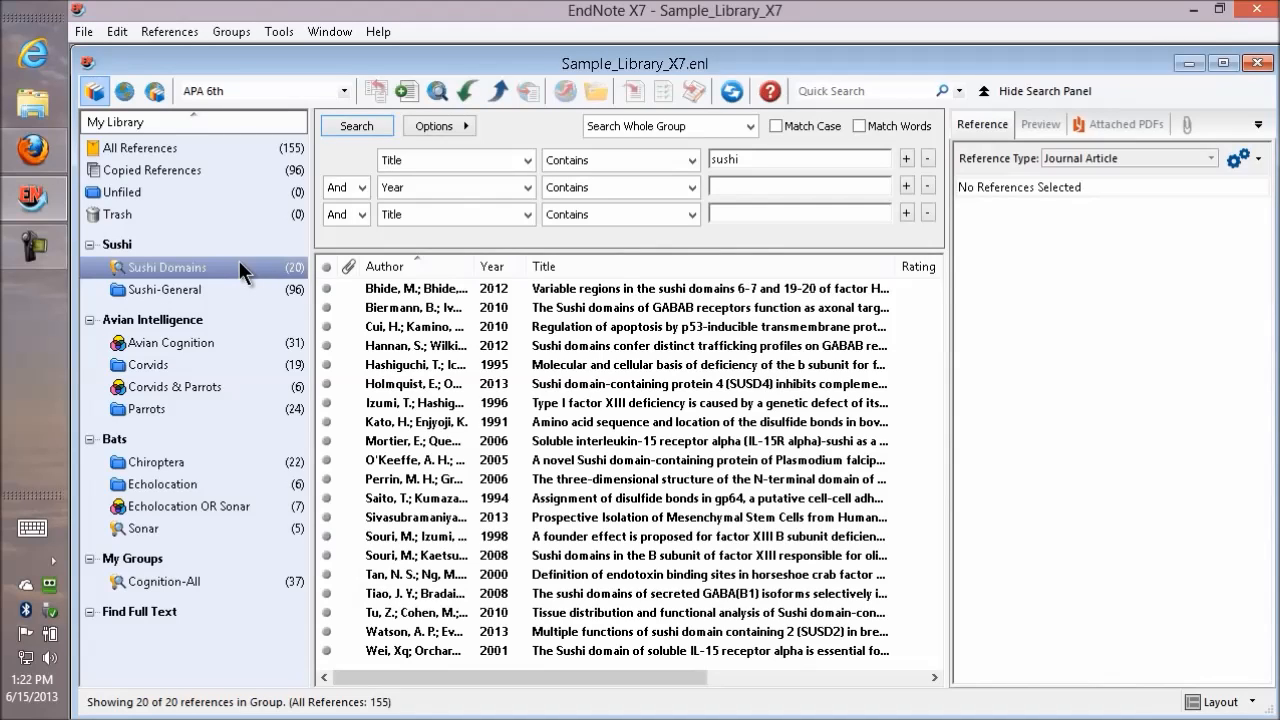
# With the Avian Cognition group selected, start a new group built from existing groups and name it "Not Sushi Domains".
pyautogui.click(200, 347)
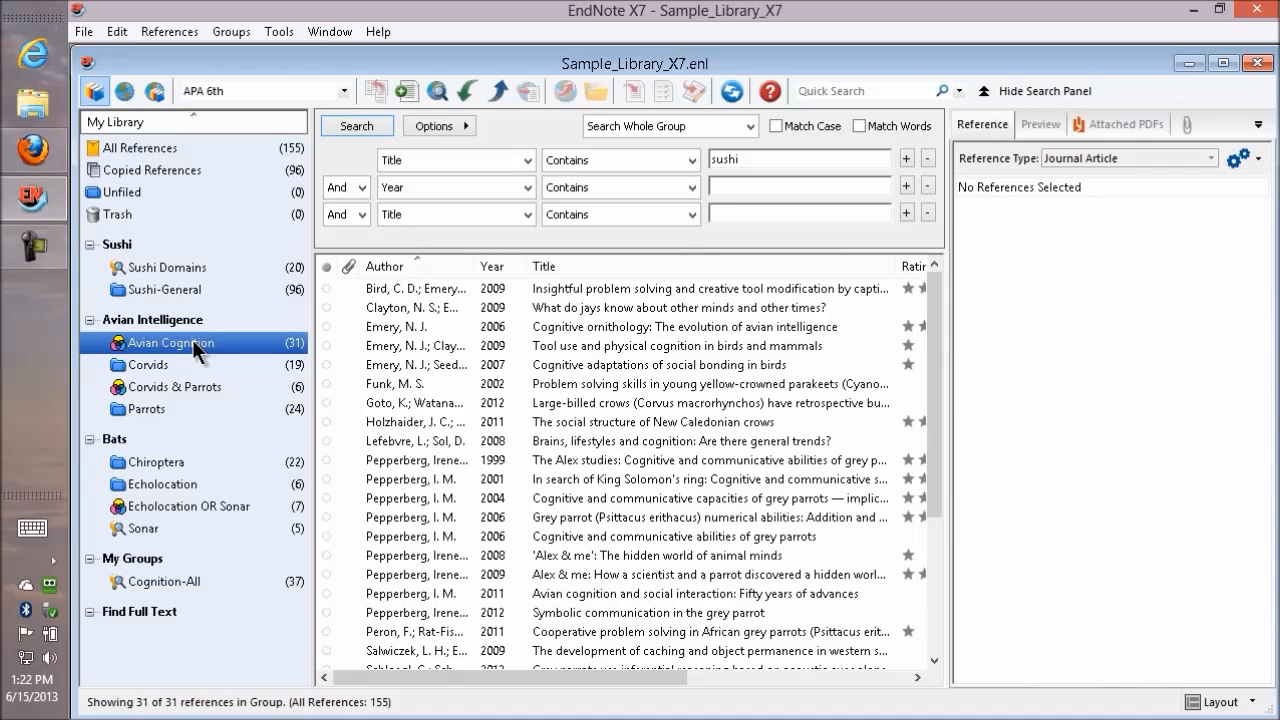
pyautogui.click(229, 33)
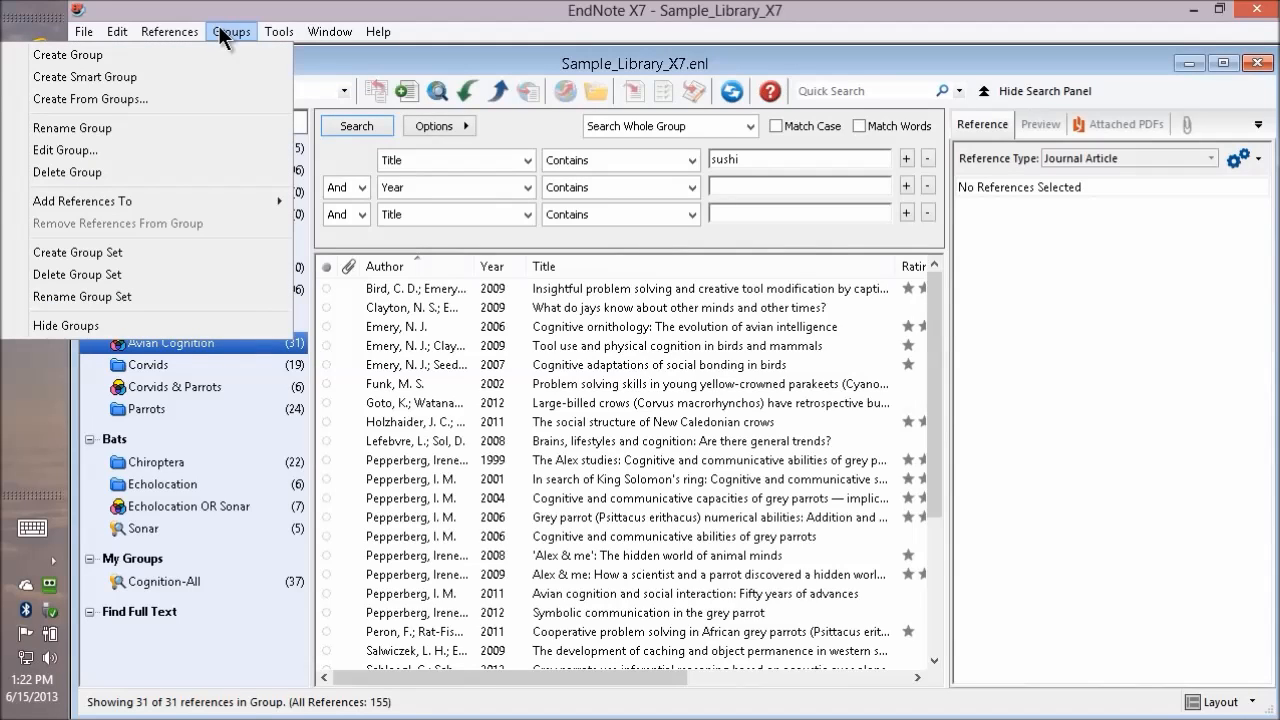
pyautogui.click(190, 97)
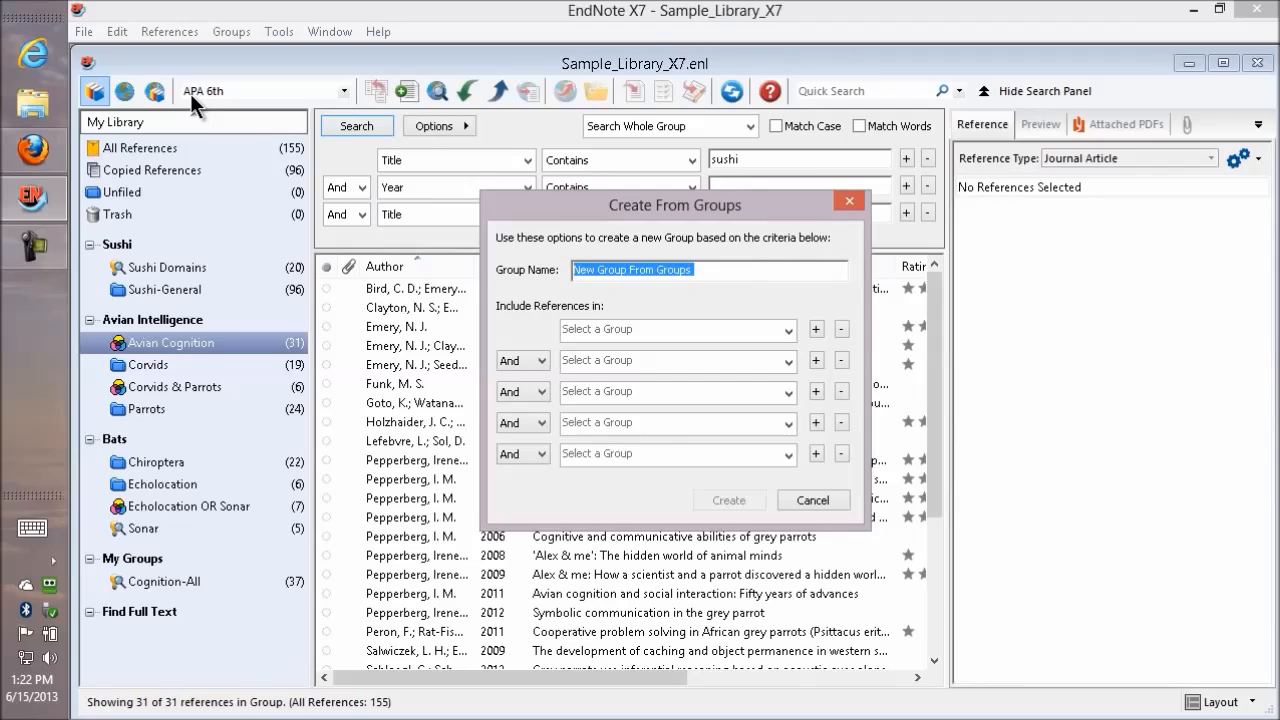
pyautogui.write('Not Sushi Domains')
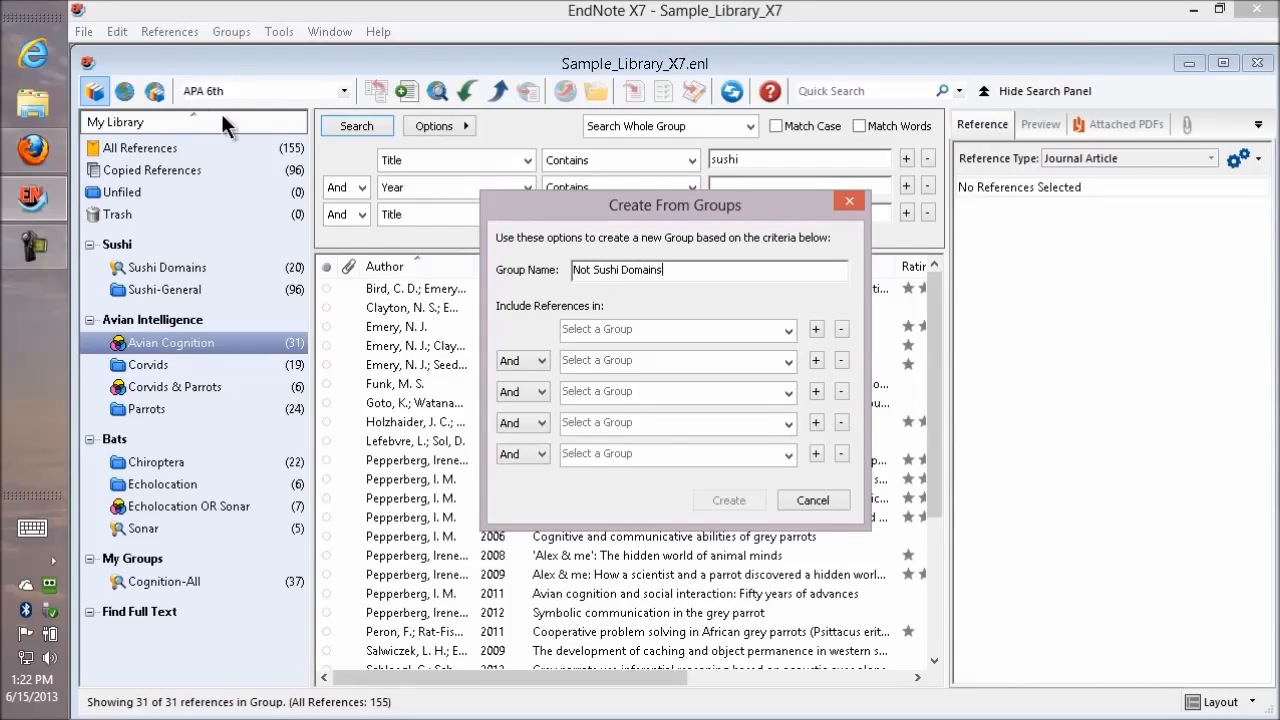
# Define the combined group as Sushi-General Not Sushi Domains and create it.
pyautogui.click(788, 330)
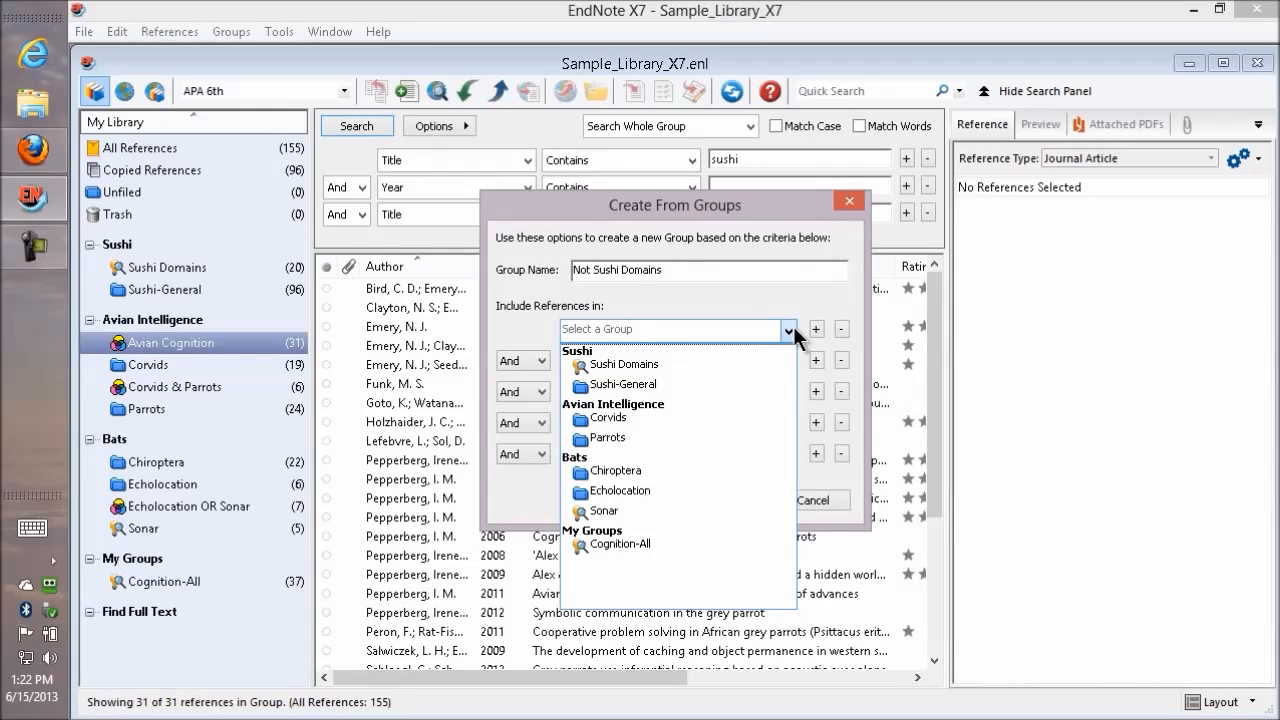
pyautogui.click(660, 386)
pyautogui.click(535, 359)
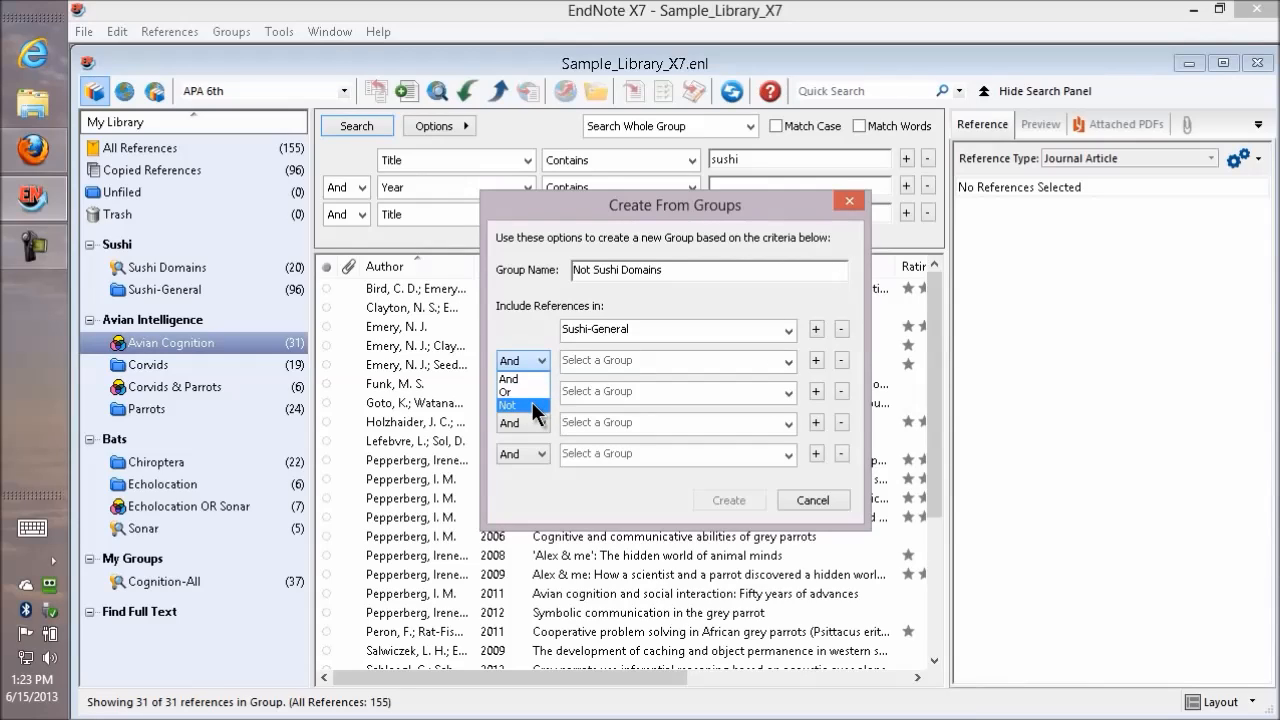
pyautogui.click(532, 404)
pyautogui.click(790, 361)
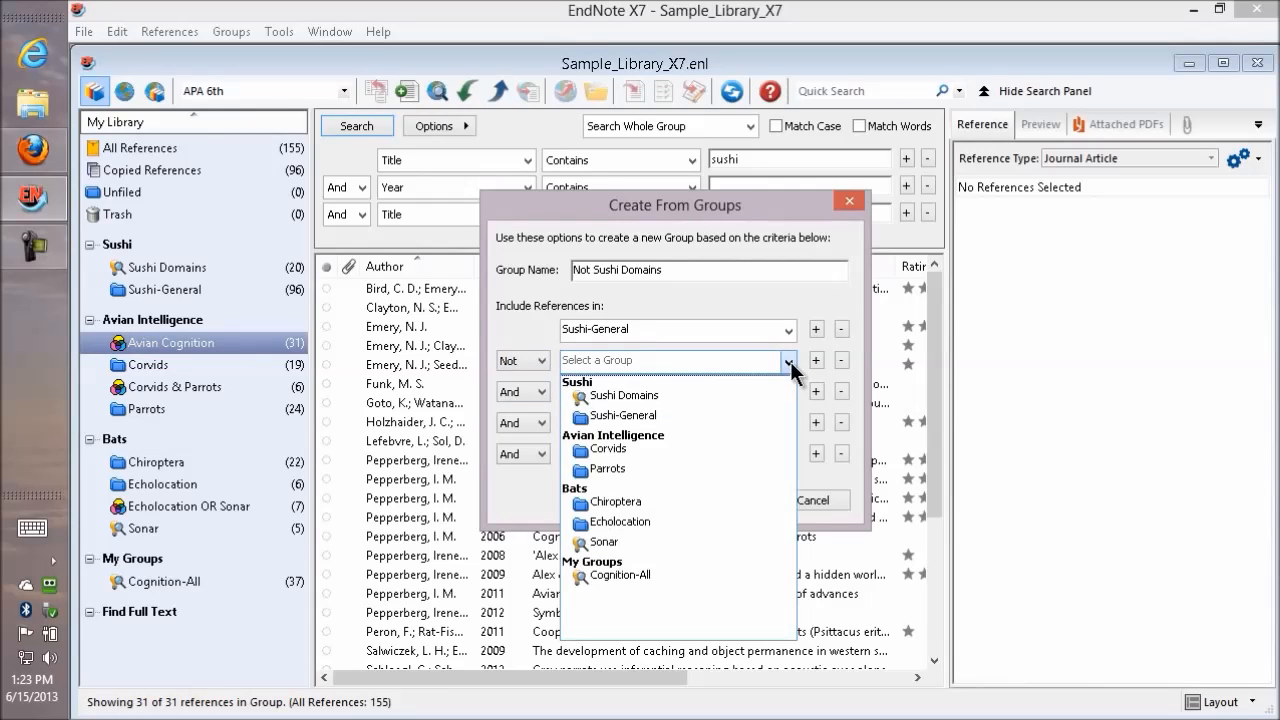
pyautogui.click(704, 394)
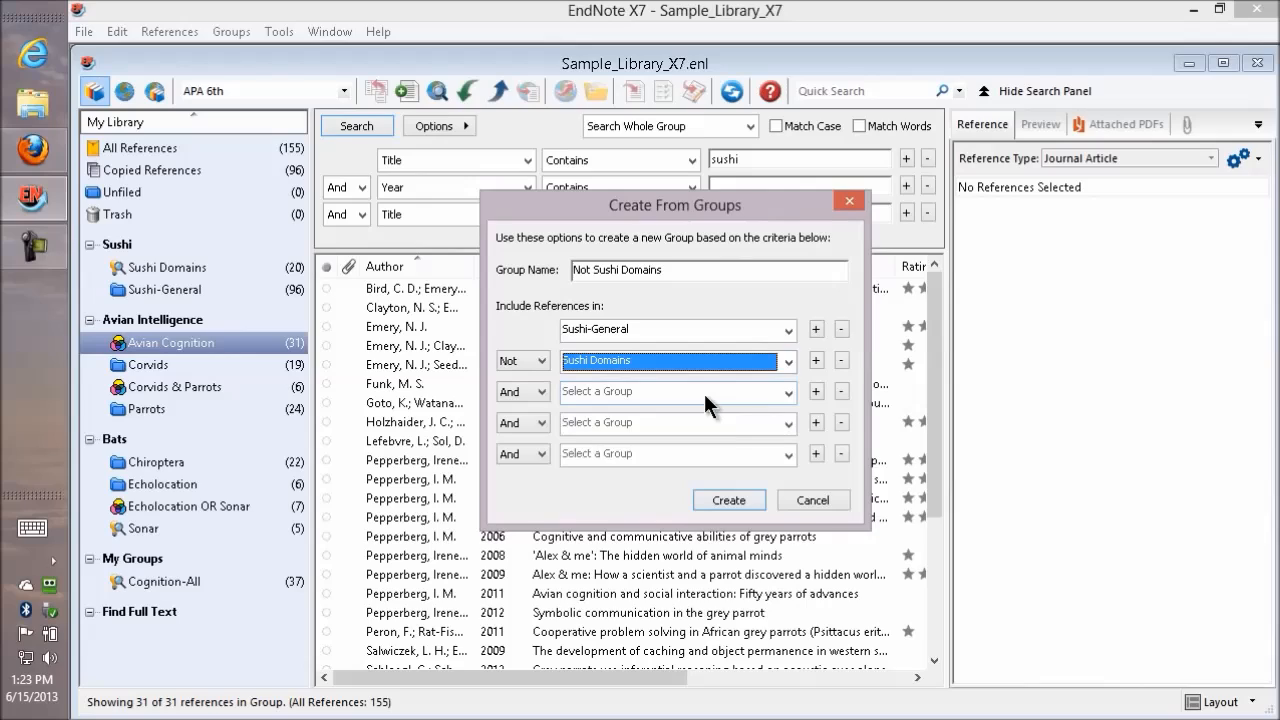
pyautogui.click(725, 500)
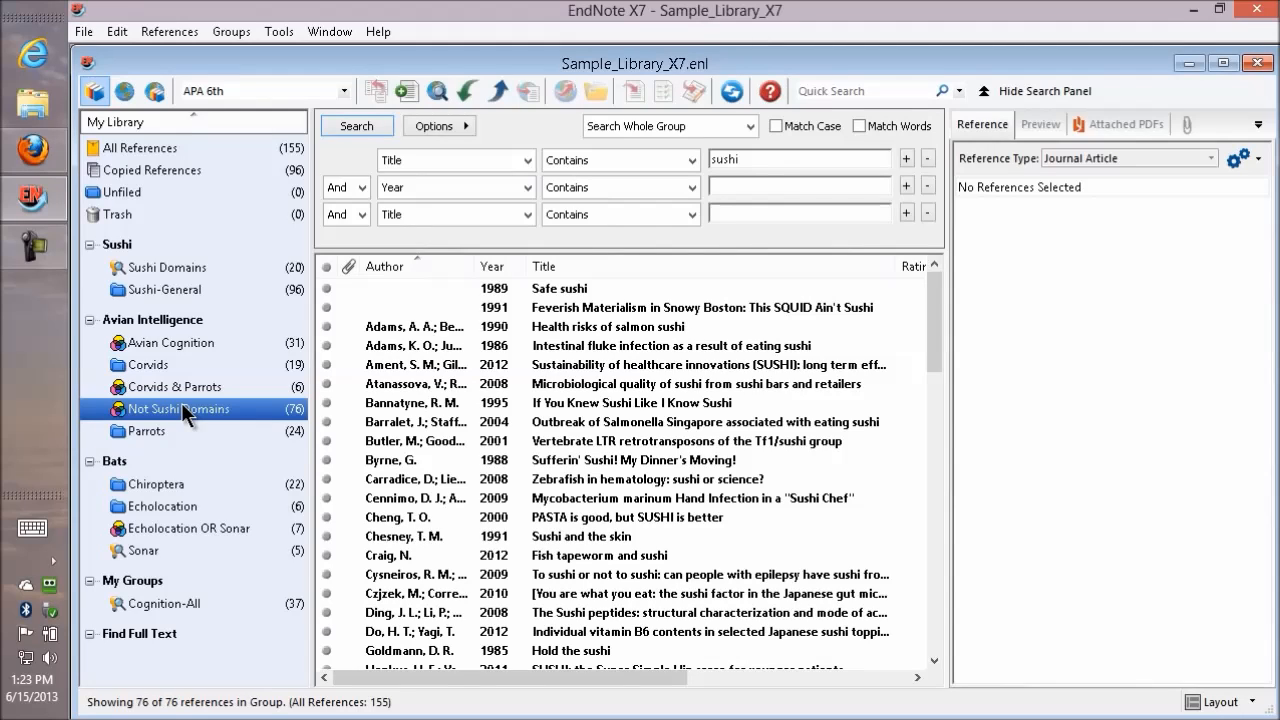
# Move the Not Sushi Domains group into the Sushi set, and reposition the Sushi set between Bats and My Groups.
pyautogui.moveTo(183, 412); pyautogui.dragTo(174, 279)
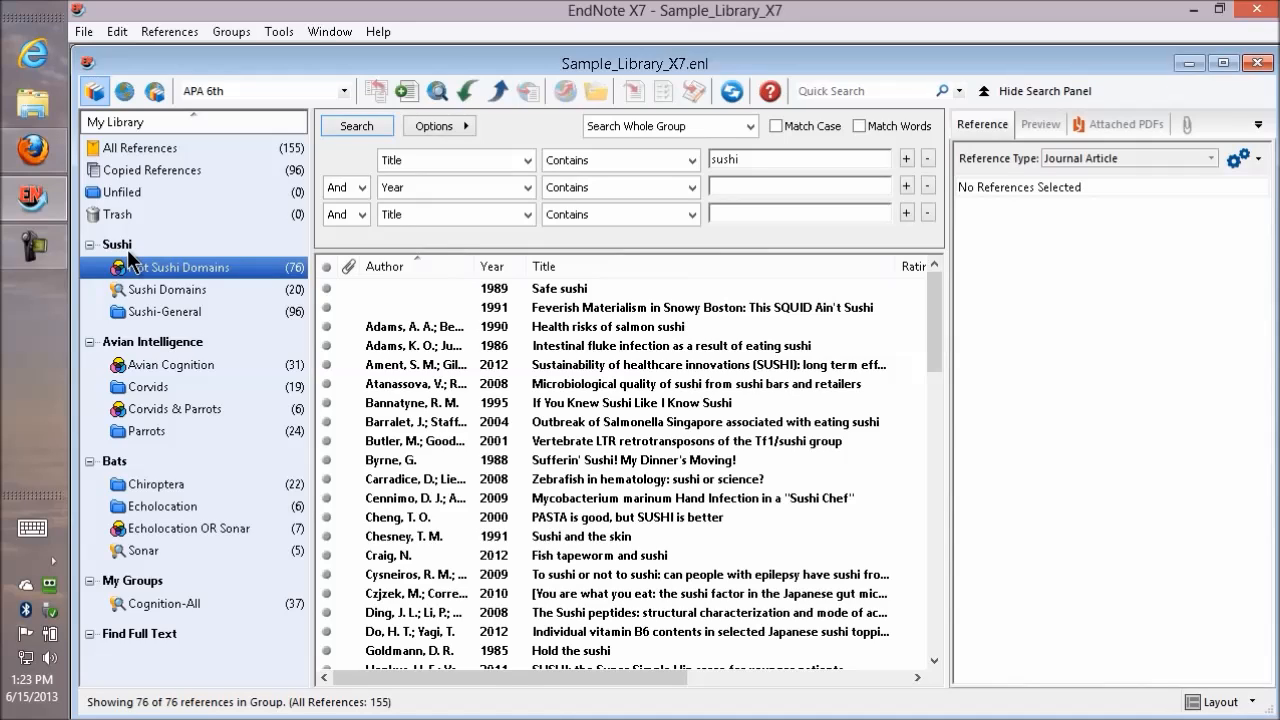
pyautogui.moveTo(121, 251); pyautogui.dragTo(140, 570)
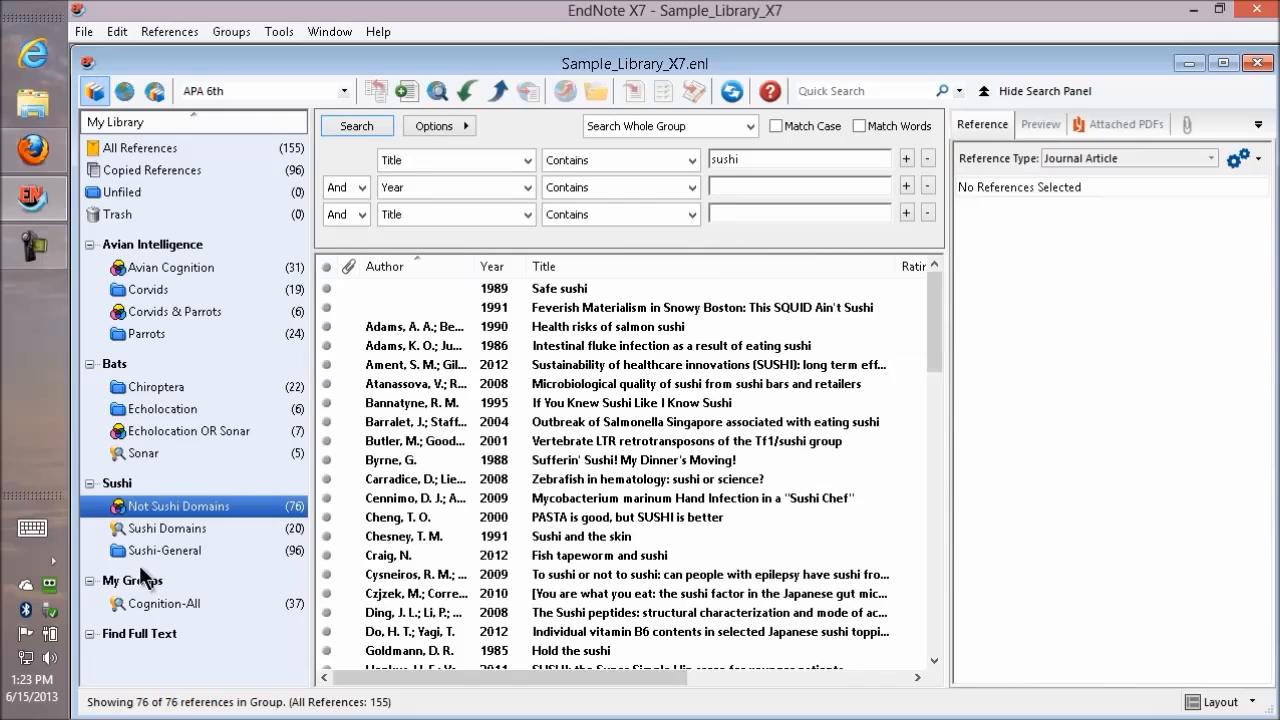